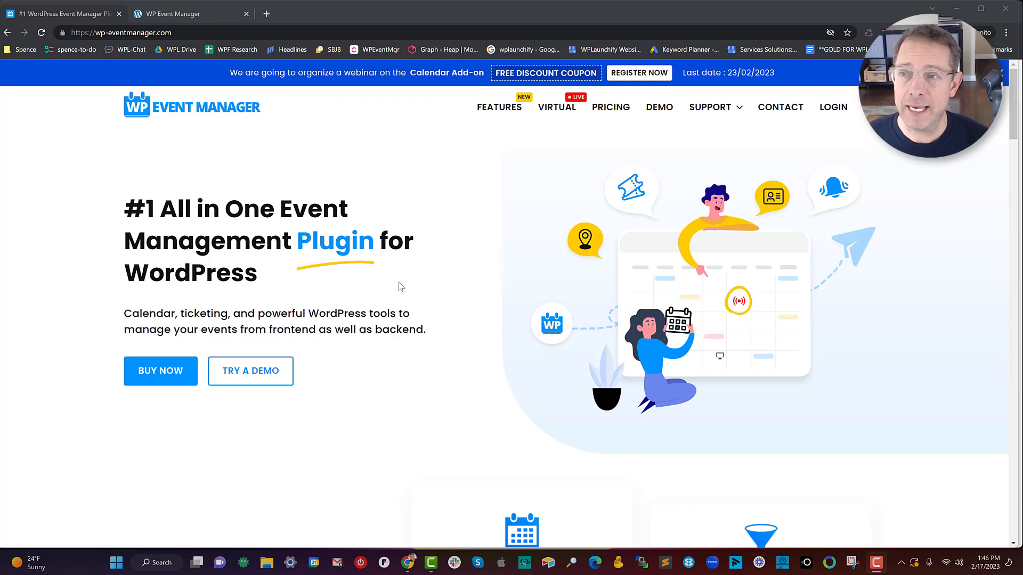
Step: Select quantity 2 of the Main Ticket product ($200.00 total) and proceed to checkout
{"action": "left_click", "coordinate": [192, 15]}
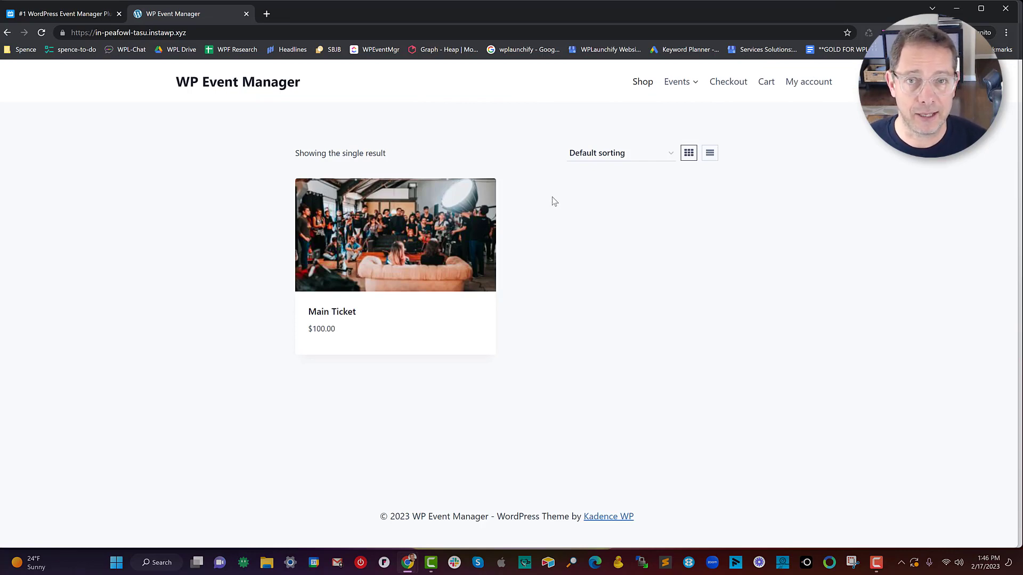
{"action": "left_click", "coordinate": [339, 298]}
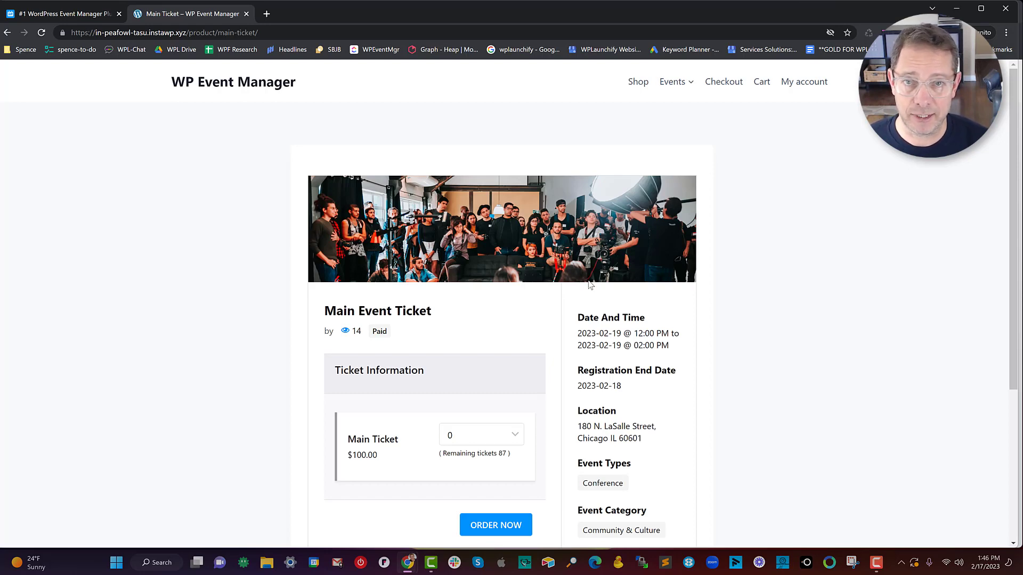
{"action": "scroll", "coordinate": [590, 285], "scroll_direction": "down", "scroll_amount": 2}
{"action": "left_click", "coordinate": [514, 329]}
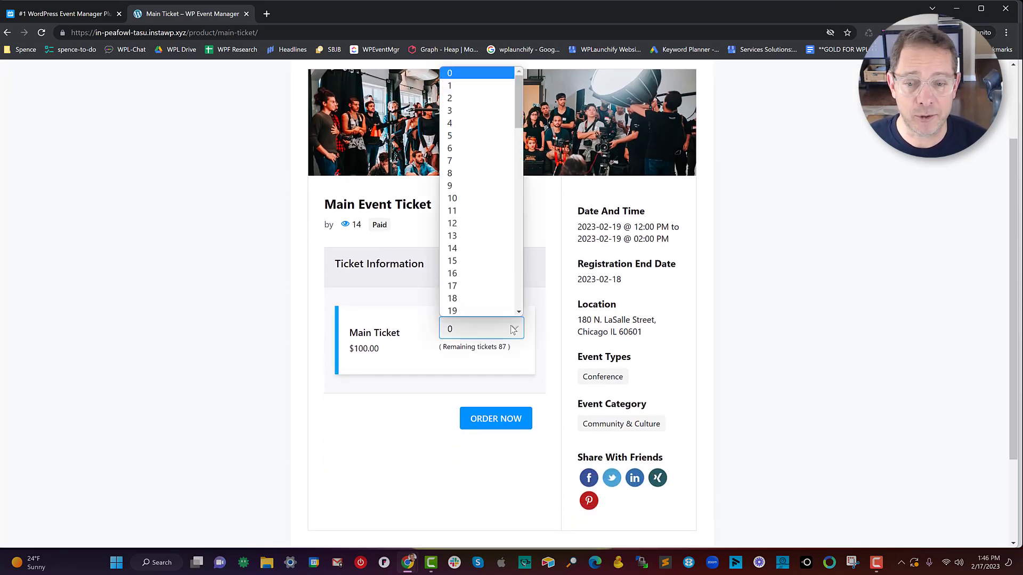
{"action": "left_click", "coordinate": [467, 99]}
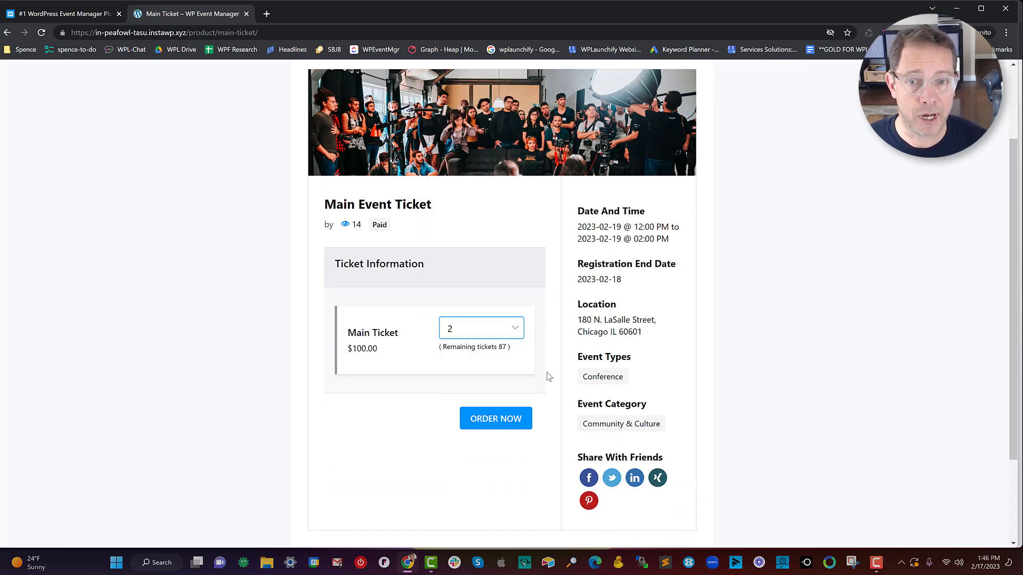
{"action": "left_click", "coordinate": [506, 421]}
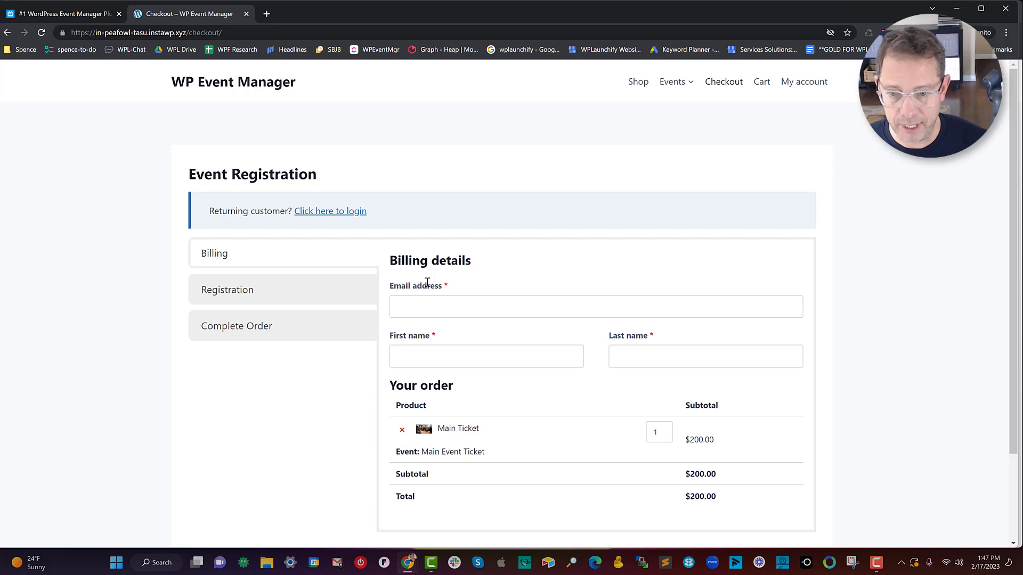
Step: Paste the buyer's Mailinator address into the checkout's billing Email address field
{"action": "left_click", "coordinate": [426, 306]}
{"action": "key", "text": "ctrl+v"}
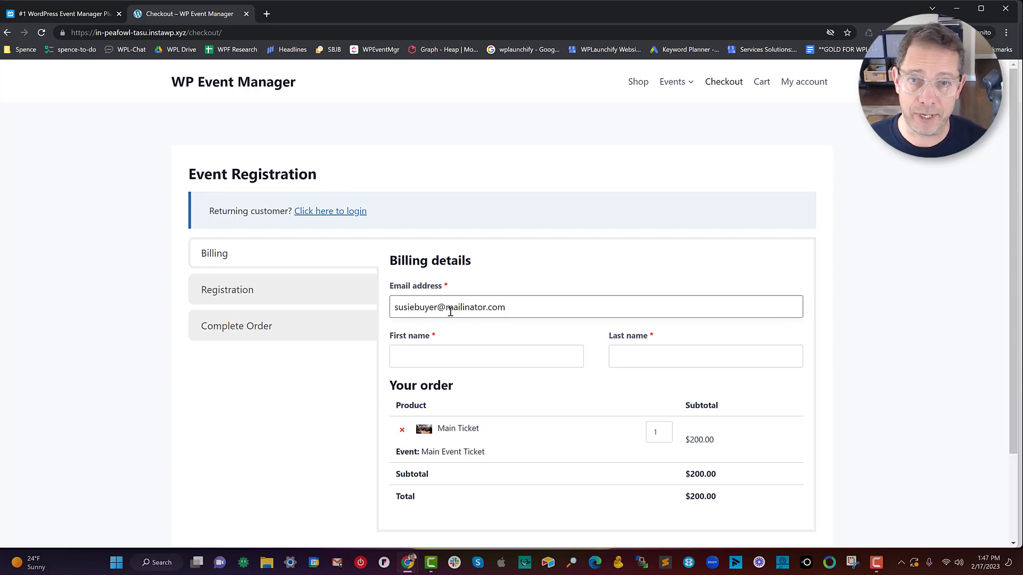
Step: Enter the buyer's first and last name in the billing details
{"action": "left_click", "coordinate": [443, 355]}
{"action": "type", "text": "Susie"}
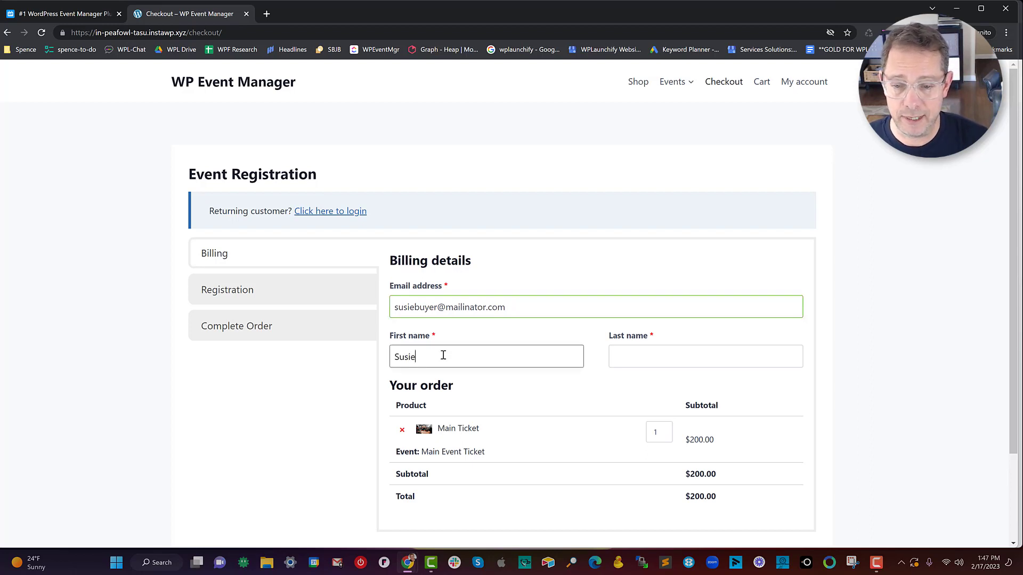
{"action": "key", "text": "Tab"}
{"action": "type", "text": "M"}
{"action": "key", "text": "BackSpace"}
{"action": "type", "text": "Buyer"}
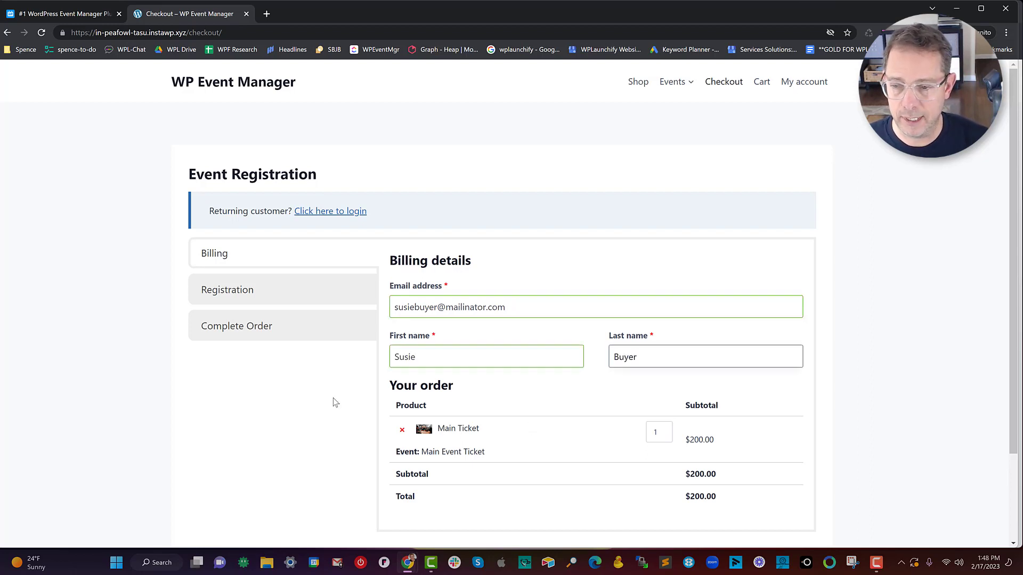
Step: Fill in both attendees' names and e-mails, then enter the Stripe test card details
{"action": "left_click", "coordinate": [247, 292]}
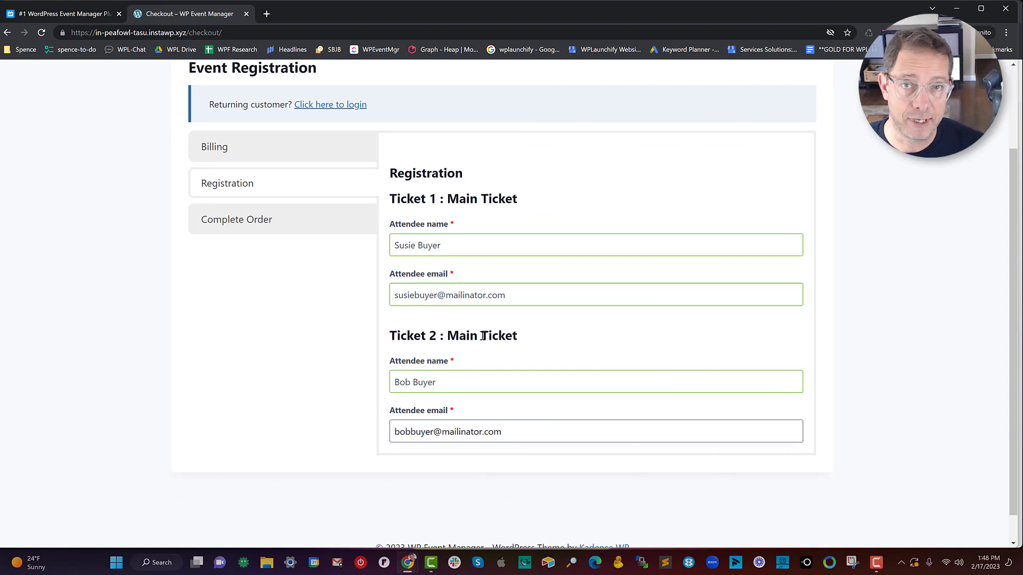
{"action": "scroll", "coordinate": [479, 289], "scroll_direction": "up", "scroll_amount": 1}
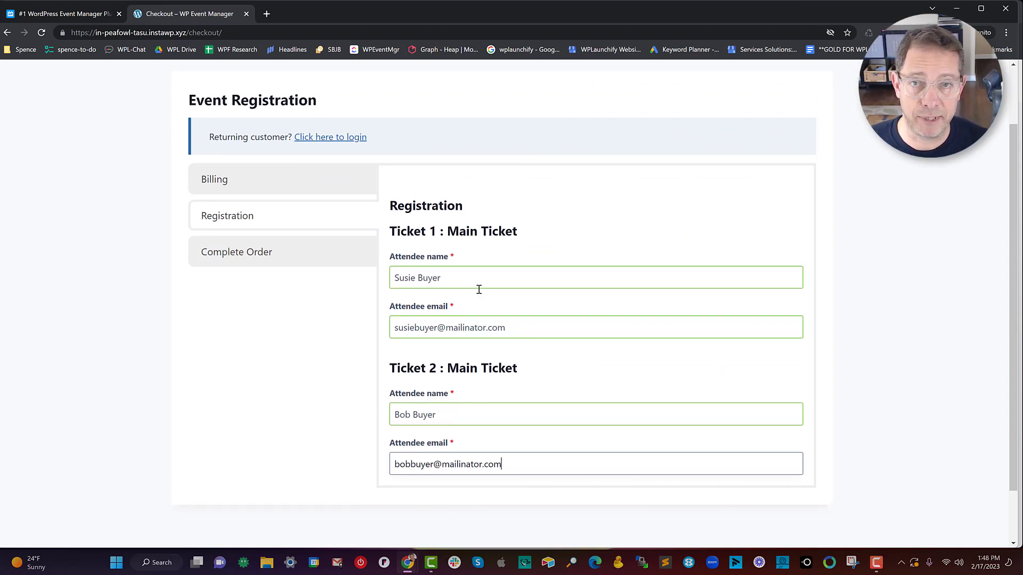
{"action": "left_click", "coordinate": [266, 278]}
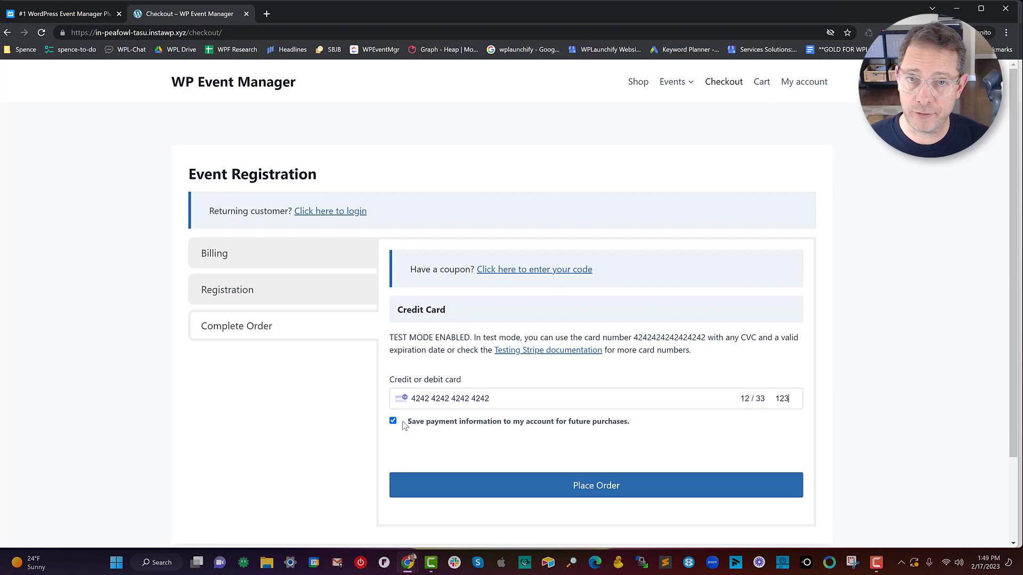
Step: Place the order for two Main Tickets and download its 115.pdf ticket from the account dashboard
{"action": "left_click", "coordinate": [521, 486]}
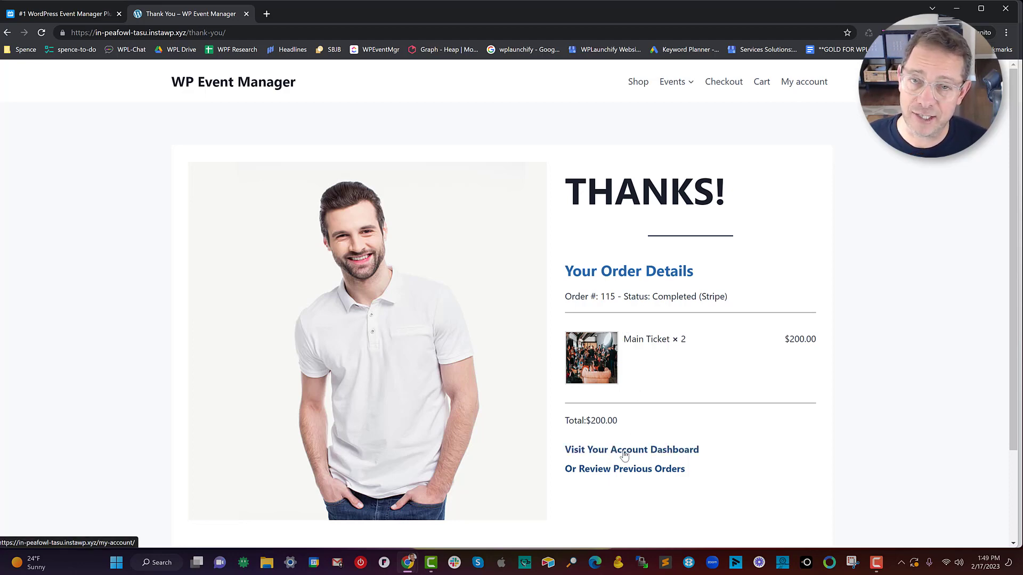
{"action": "left_click", "coordinate": [629, 469]}
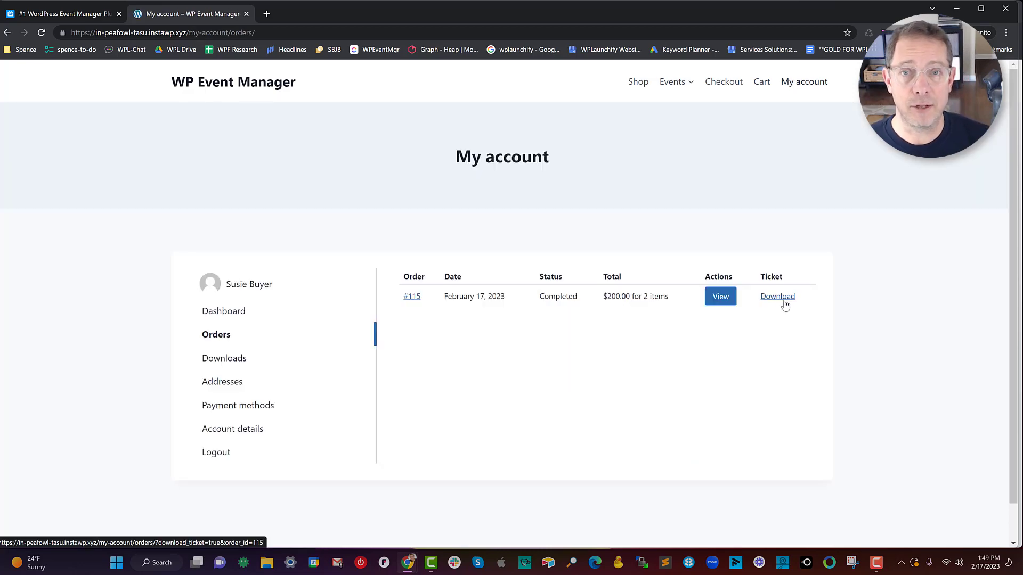
{"action": "left_click", "coordinate": [784, 302]}
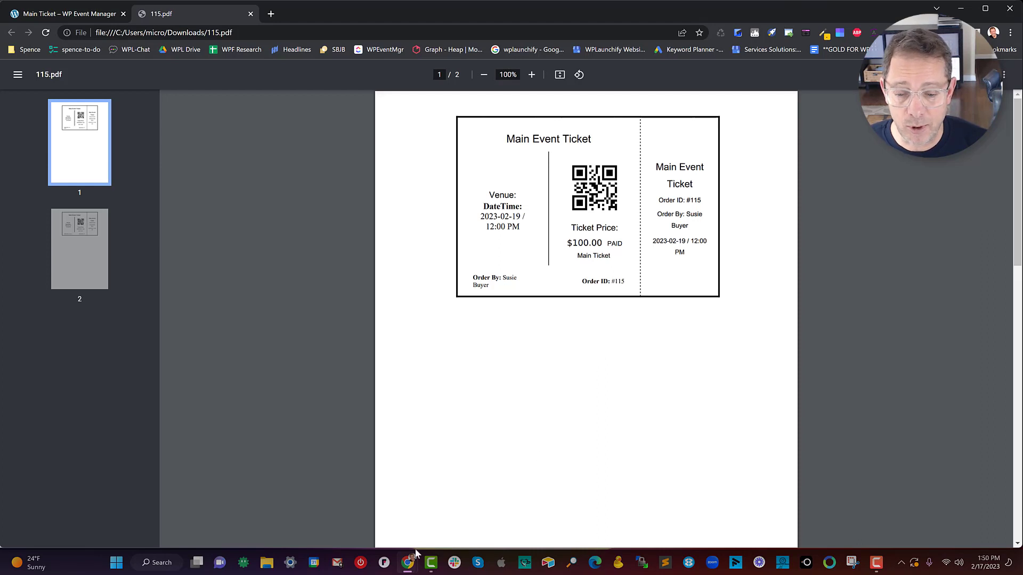
{"action": "left_click", "coordinate": [408, 563]}
{"action": "left_click", "coordinate": [452, 482]}
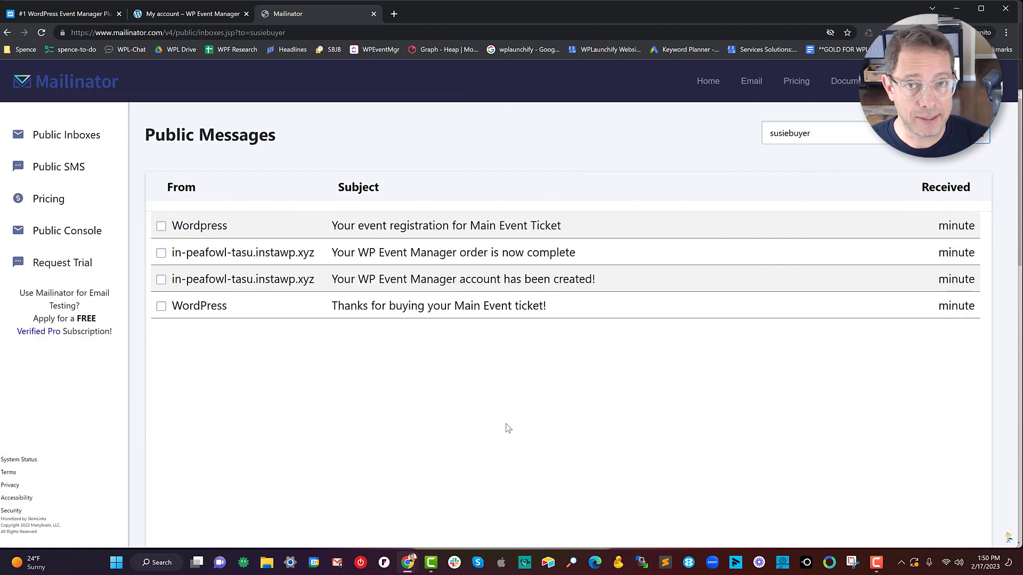
Step: Review the event registration, order complete and account created e-mails in the Mailinator inbox
{"action": "left_click", "coordinate": [434, 228]}
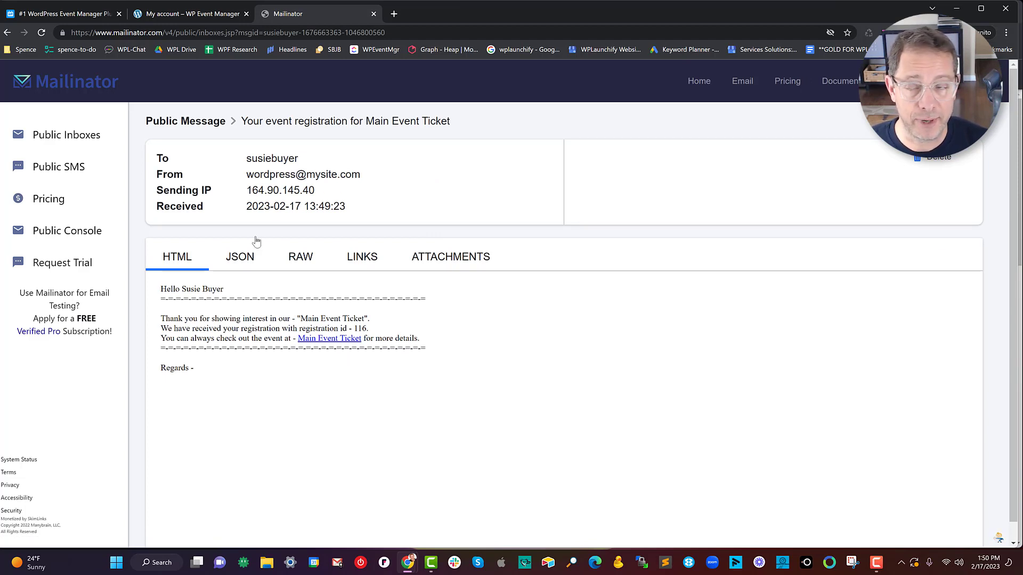
{"action": "left_click", "coordinate": [7, 33]}
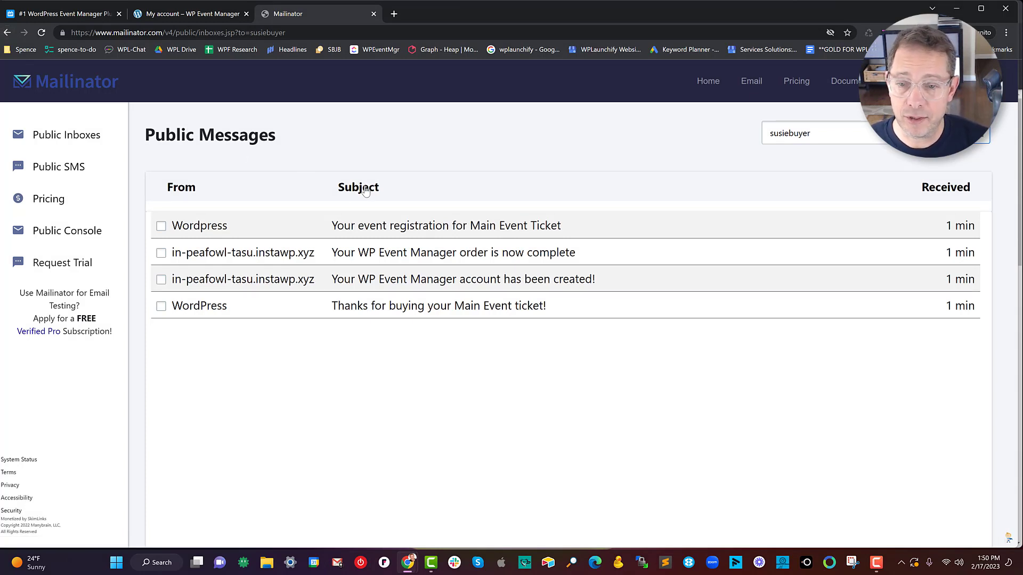
{"action": "left_click", "coordinate": [421, 256]}
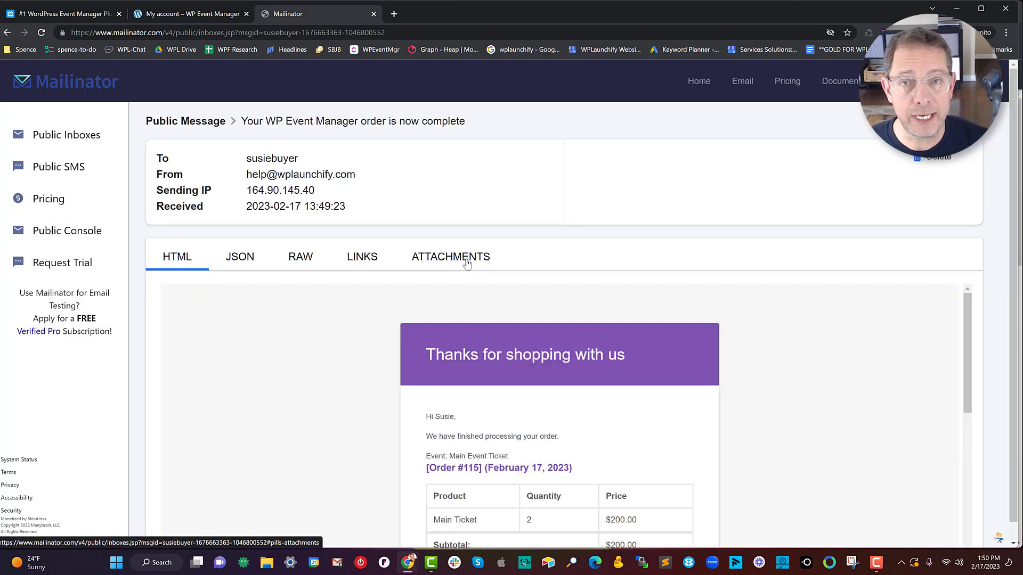
{"action": "scroll", "coordinate": [524, 308], "scroll_direction": "down", "scroll_amount": 2}
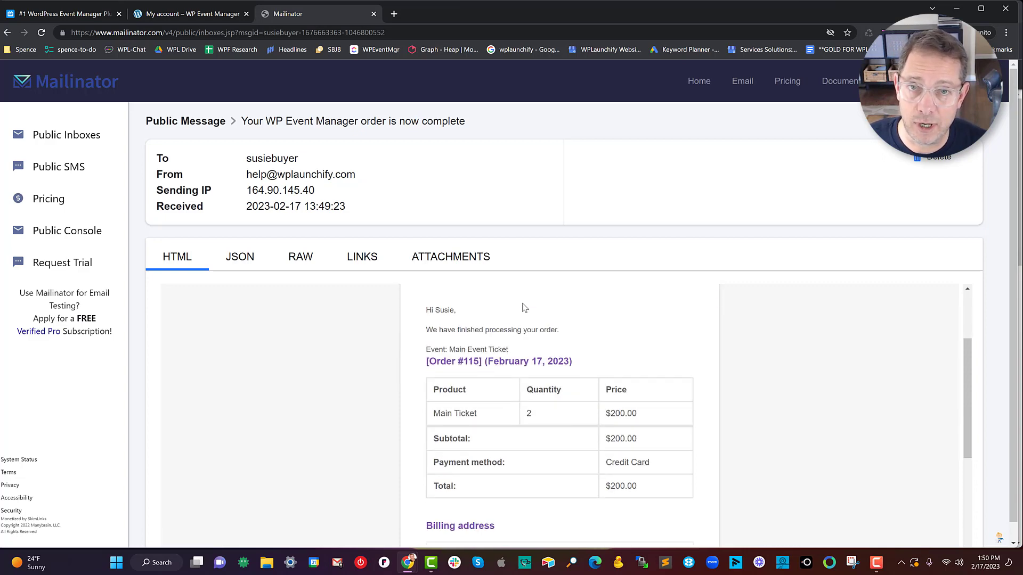
{"action": "scroll", "coordinate": [525, 308], "scroll_direction": "up", "scroll_amount": 2}
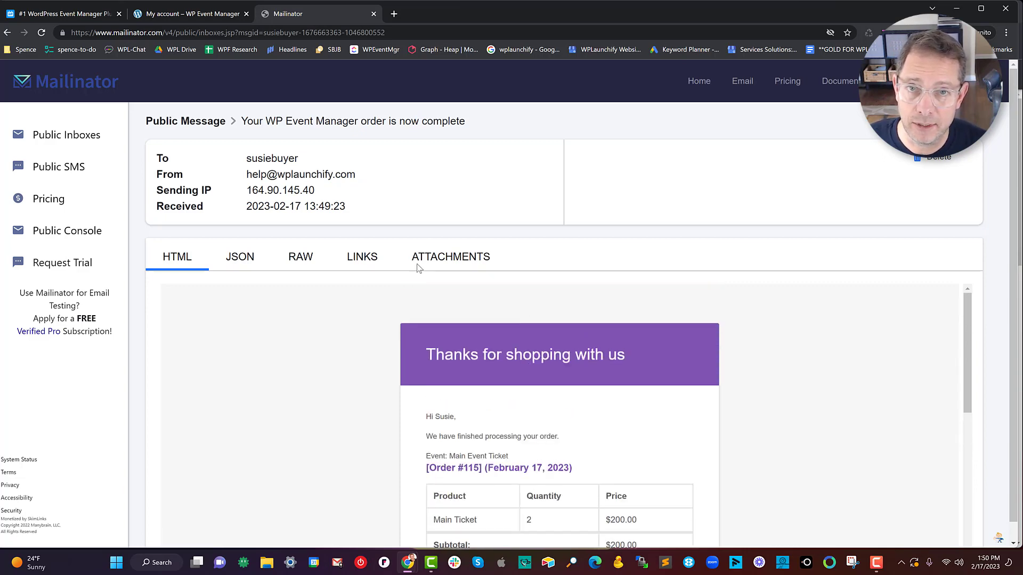
{"action": "left_click", "coordinate": [8, 33]}
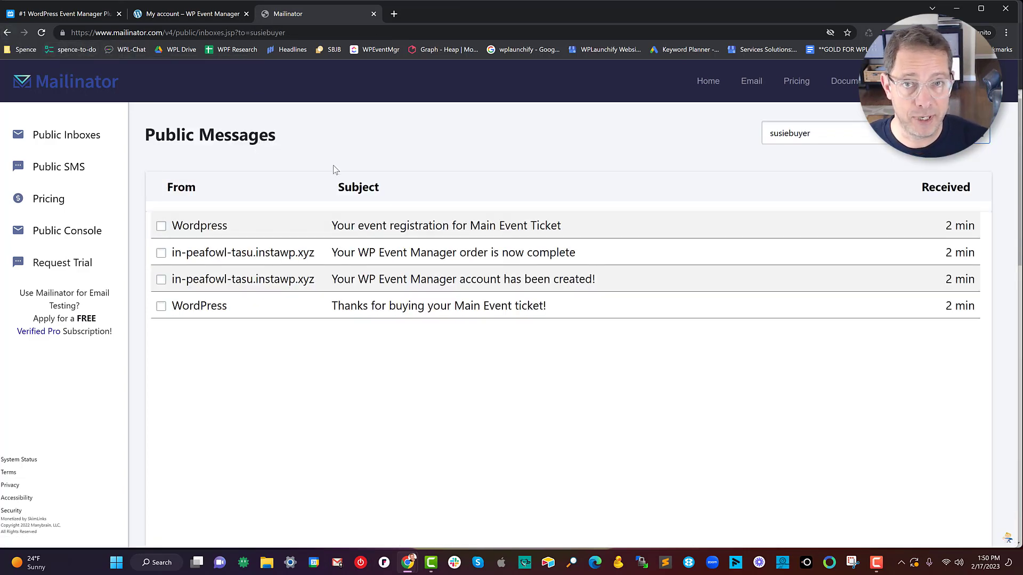
{"action": "left_click", "coordinate": [450, 281]}
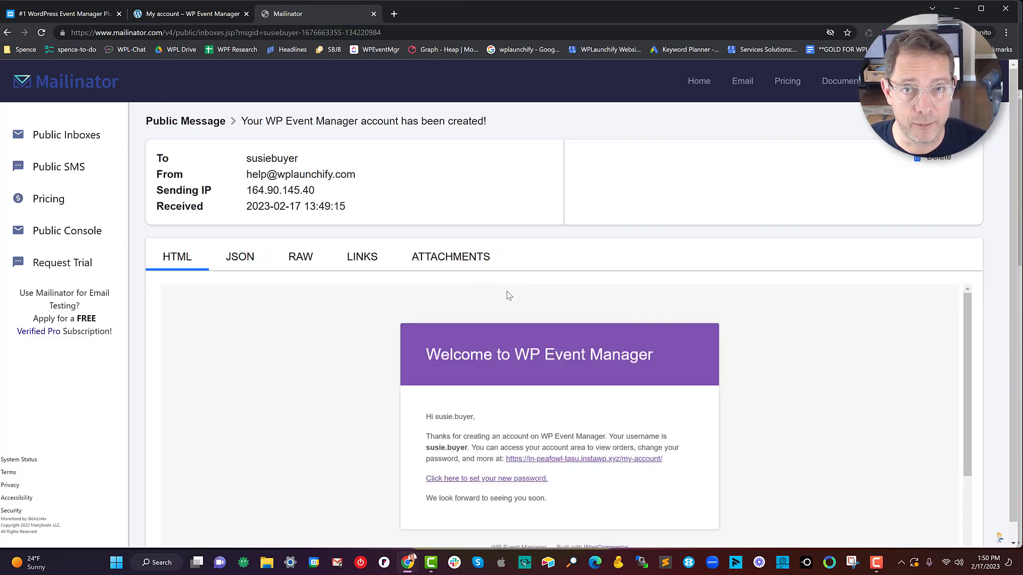
{"action": "scroll", "coordinate": [535, 296], "scroll_direction": "down", "scroll_amount": 2}
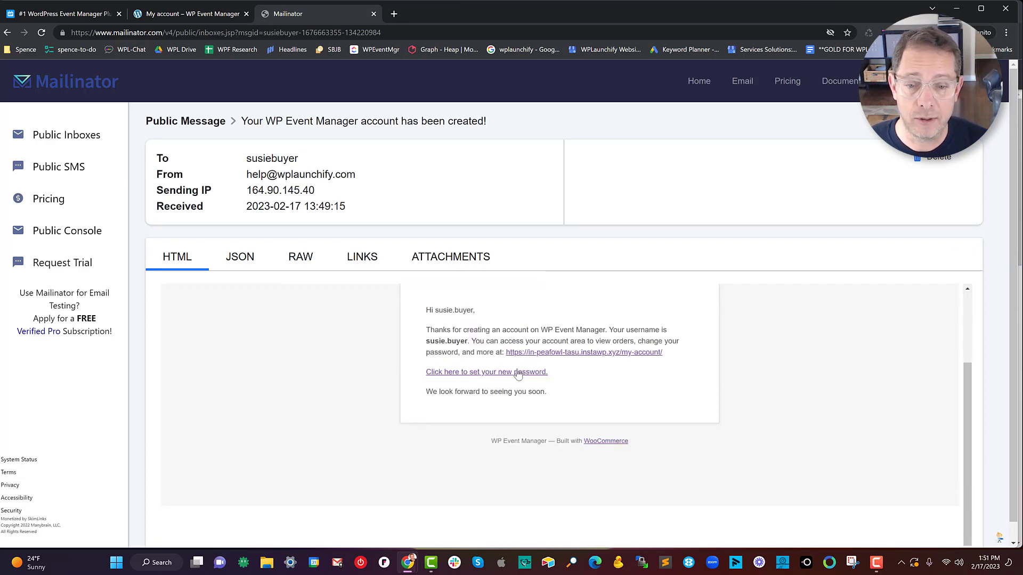
{"action": "left_click", "coordinate": [7, 33]}
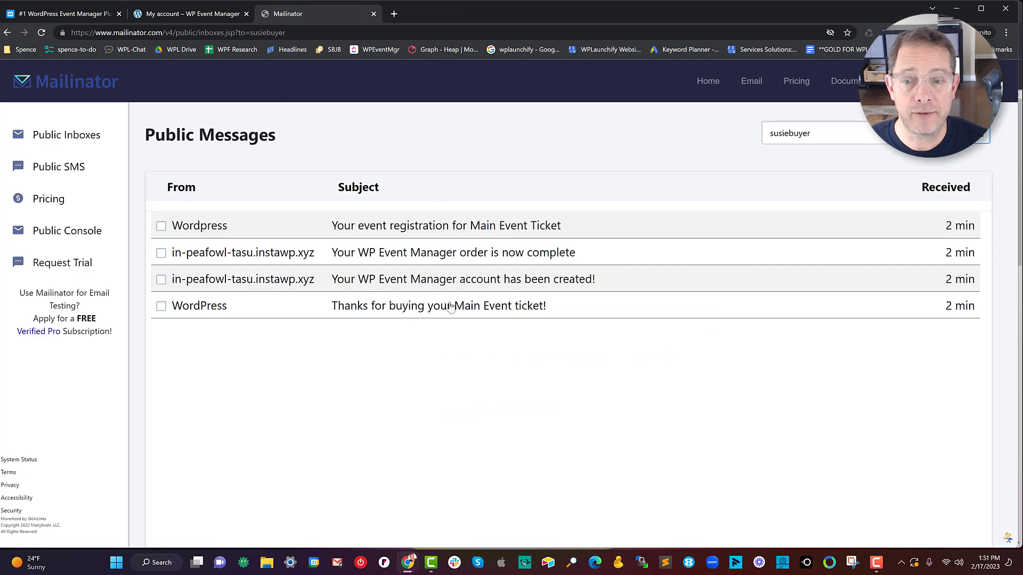
Step: Open the 'Thanks for buying your Main Event ticket!' e-mail and follow its ticket download link
{"action": "left_click", "coordinate": [449, 312]}
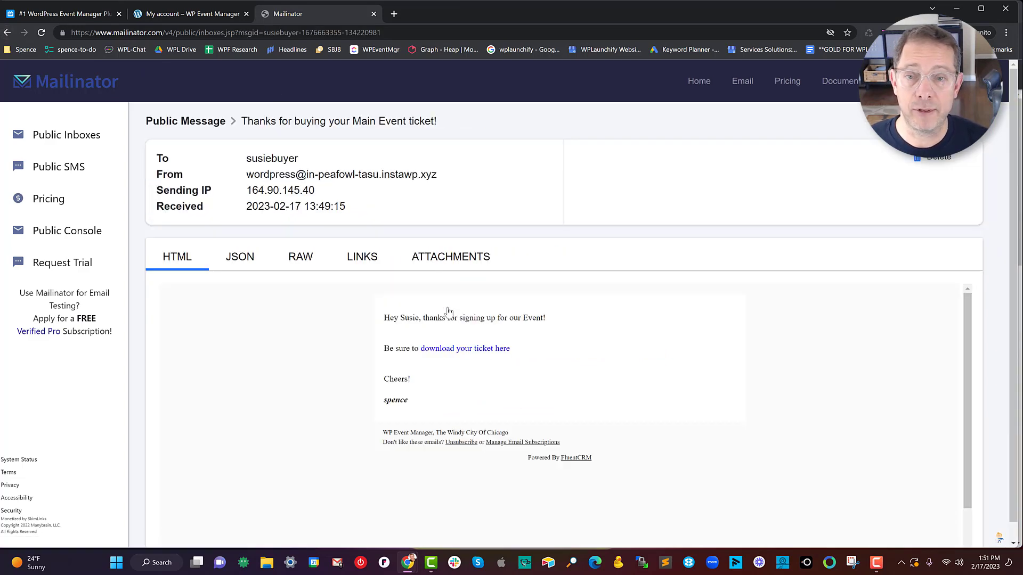
{"action": "left_click_drag", "start_coordinate": [385, 320], "coordinate": [450, 338]}
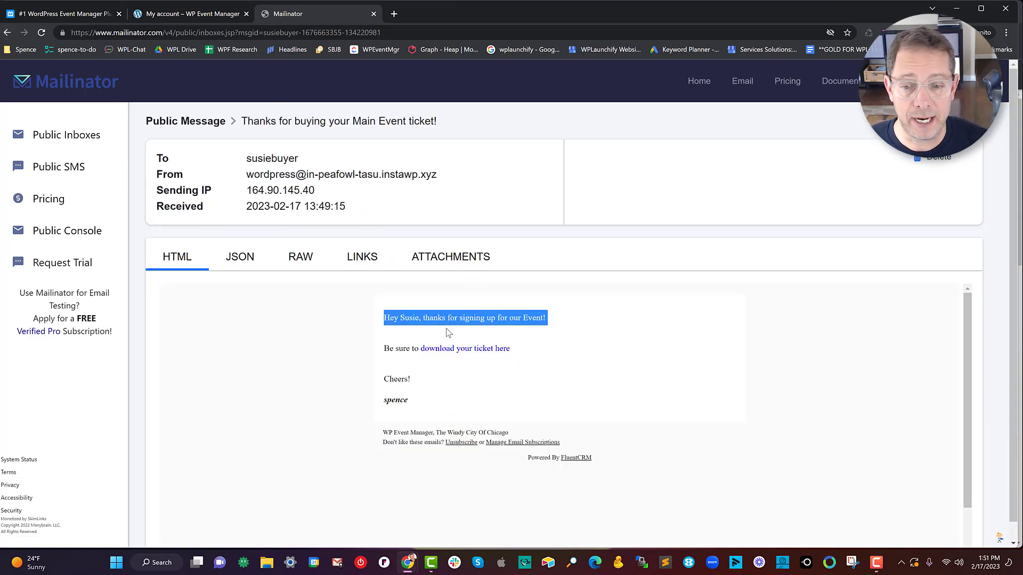
{"action": "left_click", "coordinate": [446, 352]}
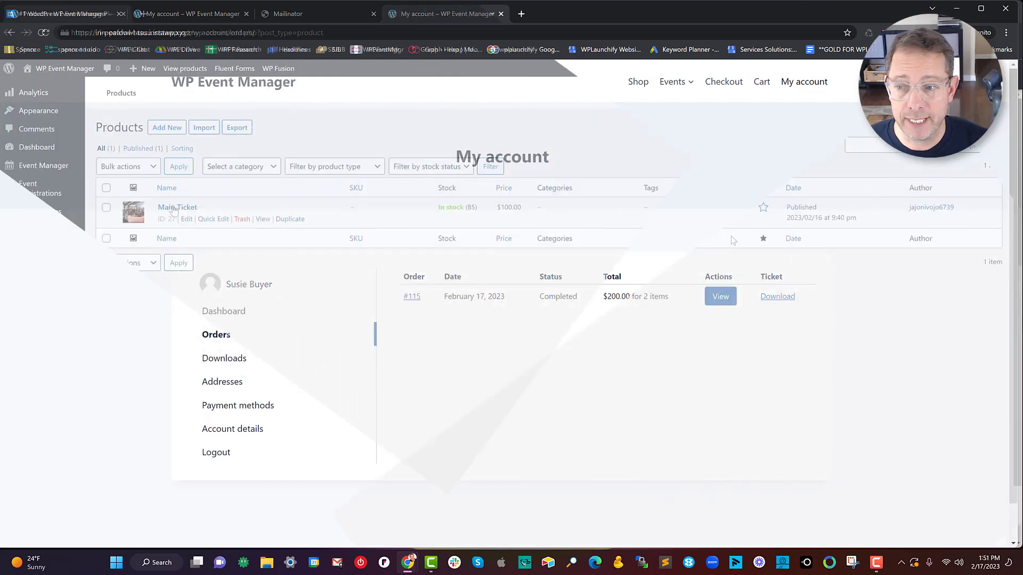
Step: Edit the Main Ticket product, keep its Event Ticket data type, and show its LaunchFlows settings
{"action": "left_click", "coordinate": [186, 219]}
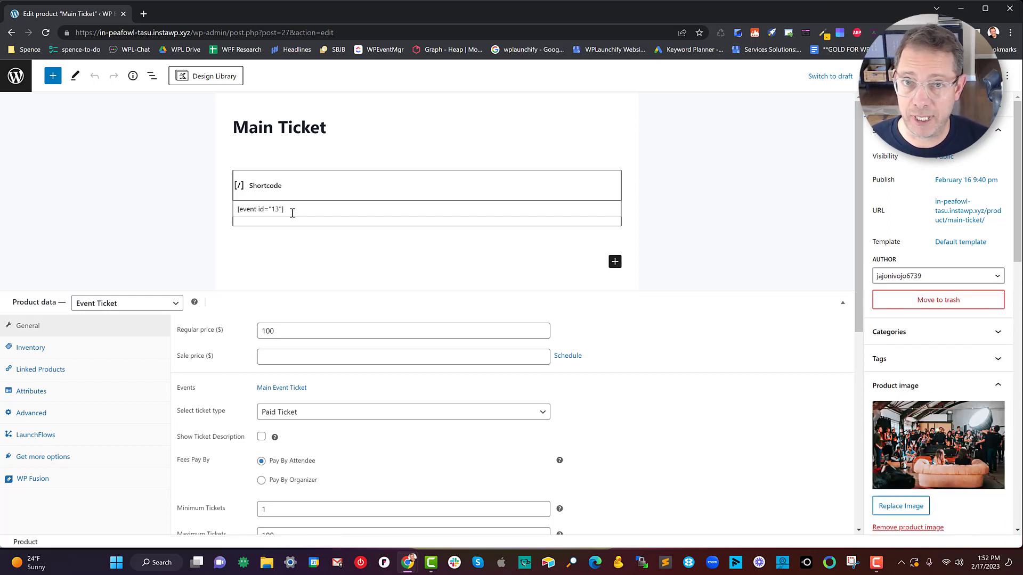
{"action": "scroll", "coordinate": [303, 221], "scroll_direction": "down", "scroll_amount": 3}
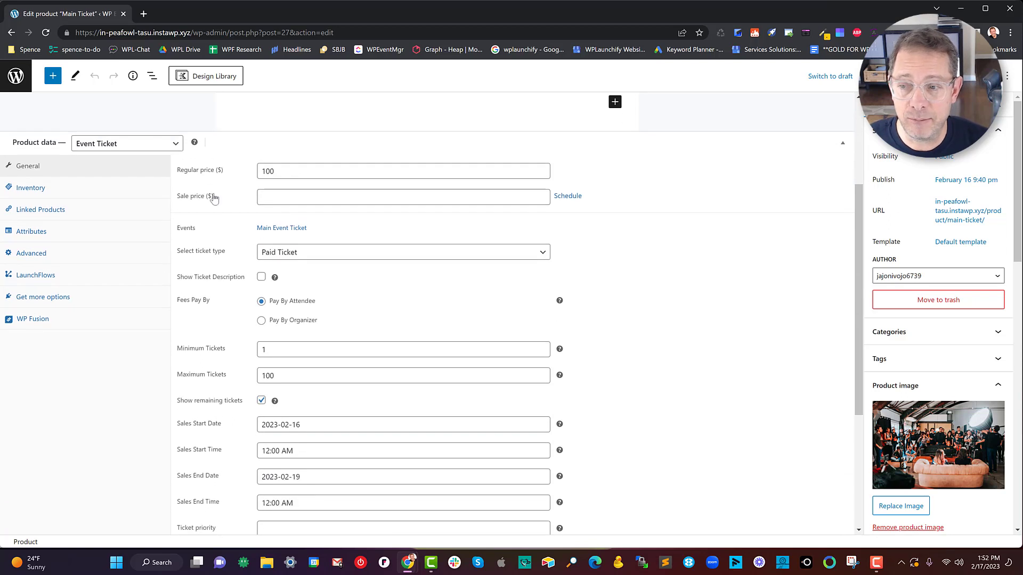
{"action": "left_click", "coordinate": [147, 145]}
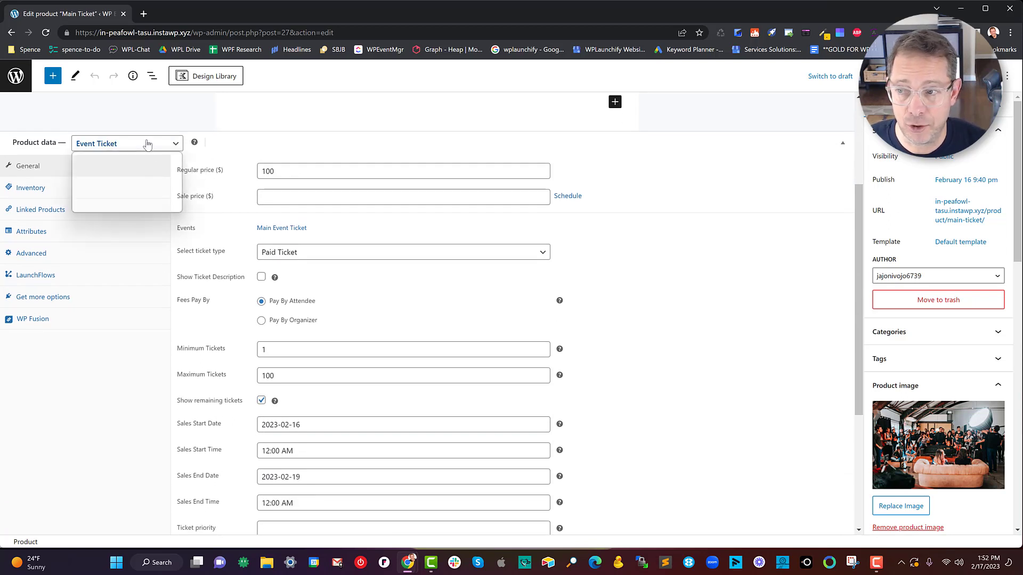
{"action": "left_click", "coordinate": [149, 146]}
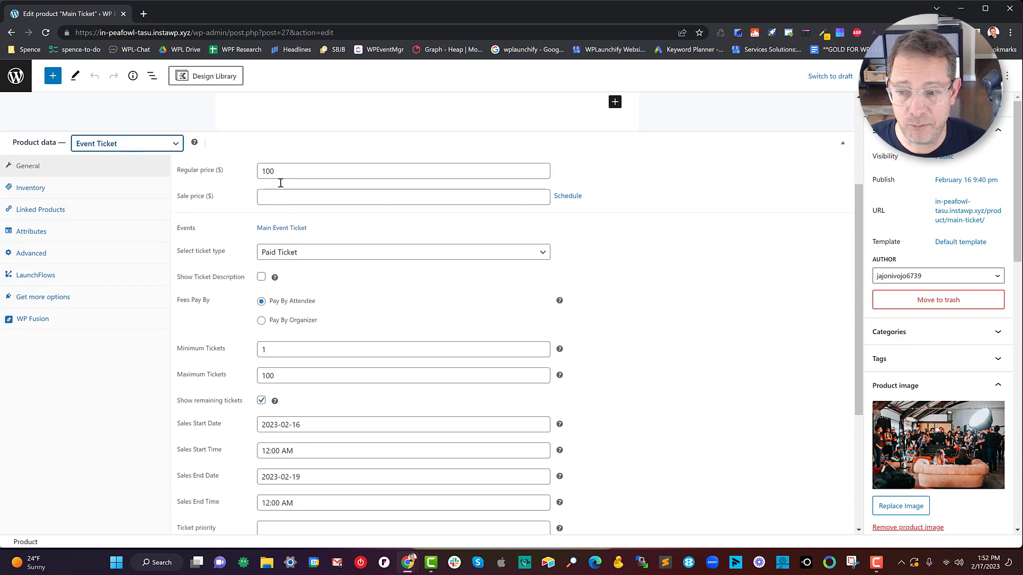
{"action": "scroll", "coordinate": [314, 305], "scroll_direction": "down", "scroll_amount": 1}
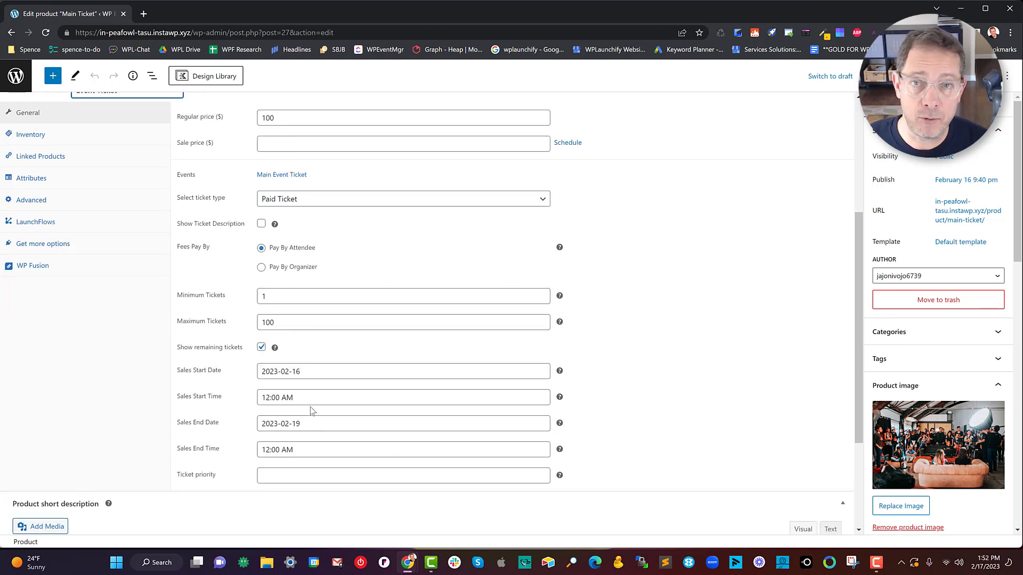
{"action": "scroll", "coordinate": [311, 410], "scroll_direction": "up", "scroll_amount": 2}
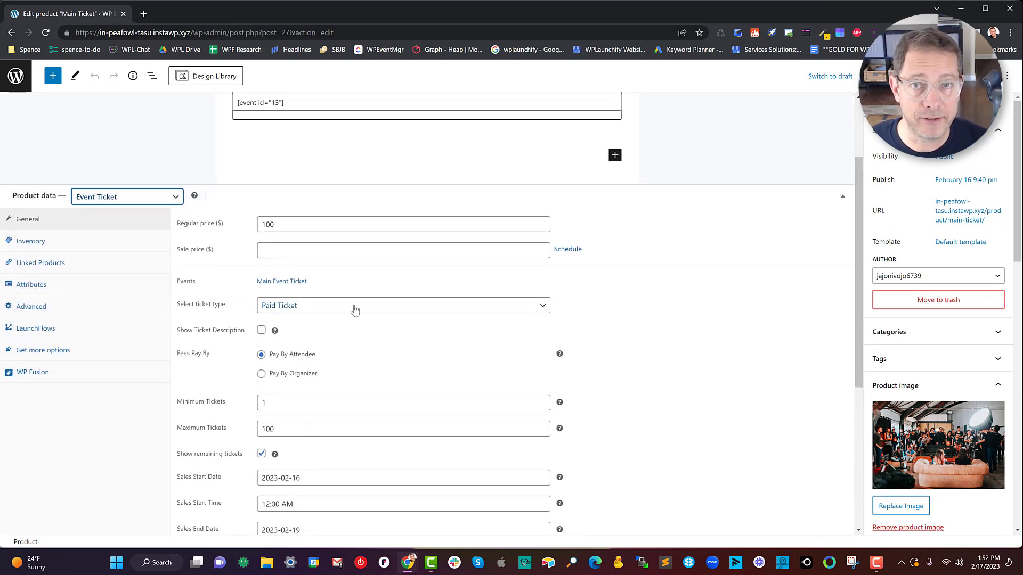
{"action": "left_click", "coordinate": [60, 330]}
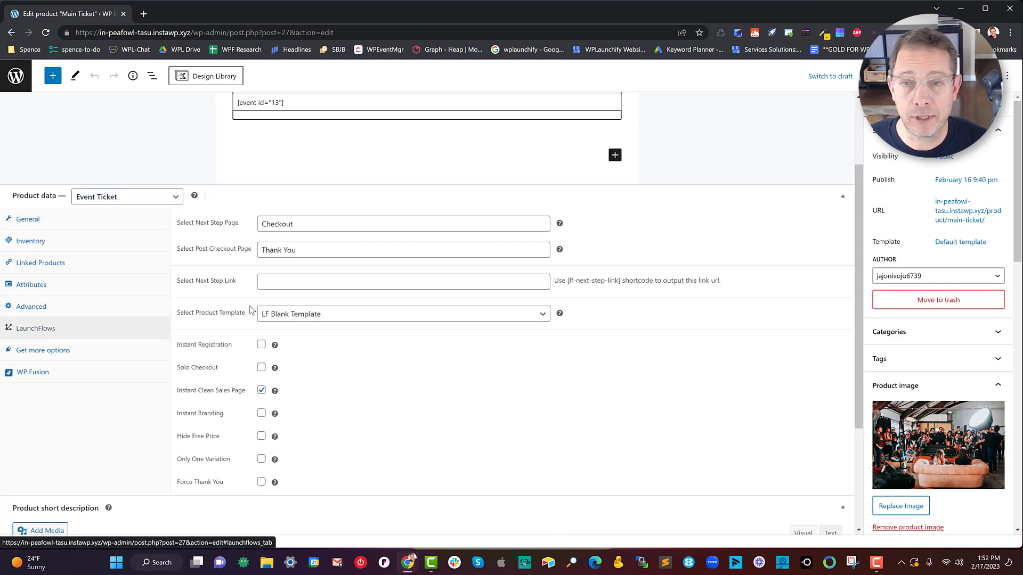
Step: Highlight the LaunchFlows Checkout and Thank You page values for the Main Ticket
{"action": "left_click_drag", "start_coordinate": [295, 224], "coordinate": [256, 229]}
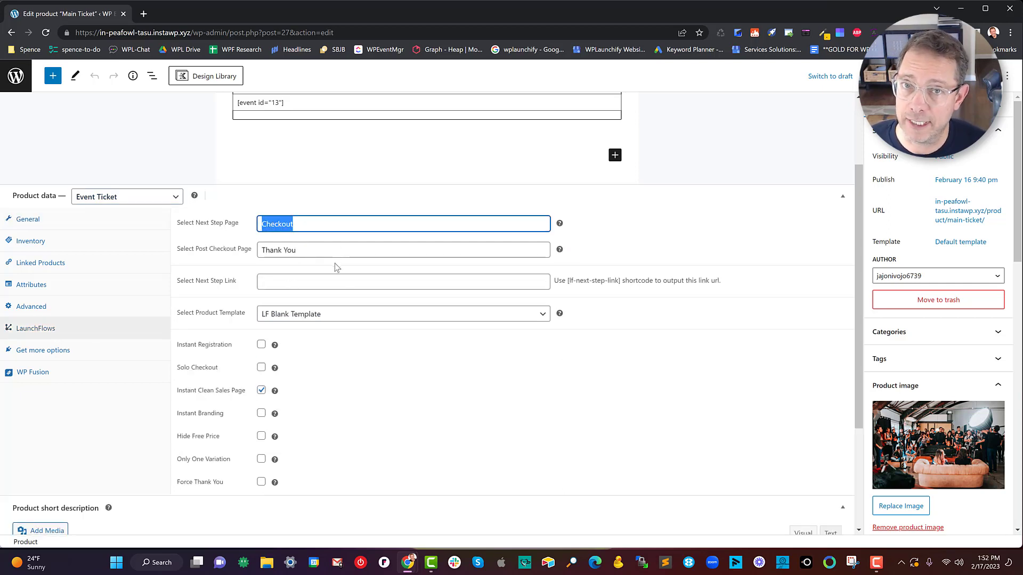
{"action": "left_click_drag", "start_coordinate": [299, 250], "coordinate": [254, 258]}
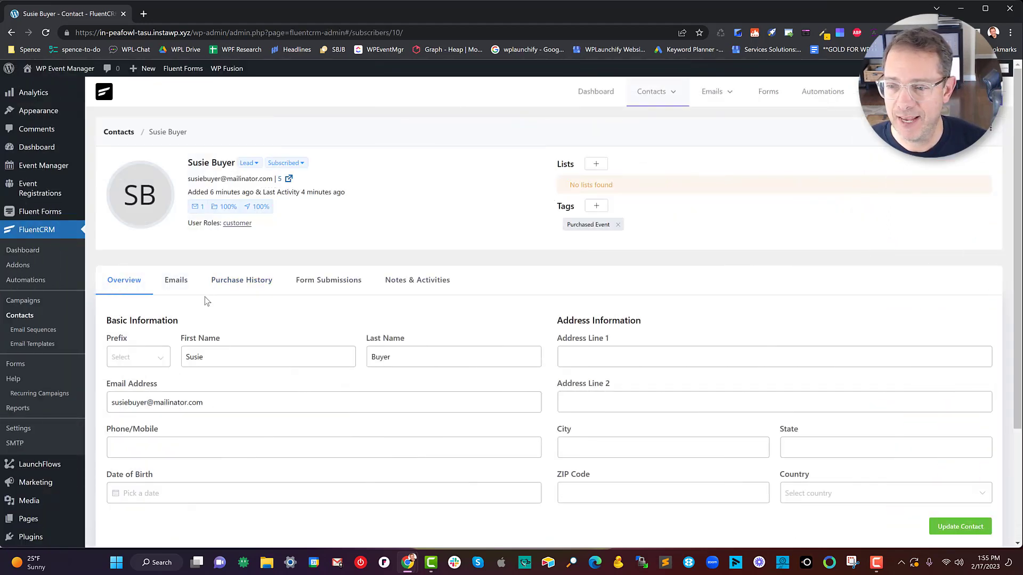
Step: Review the contact's Purchased Event tag, sent thank-you e-mail and completed order, then open Automations
{"action": "mouse_move", "coordinate": [566, 229]}
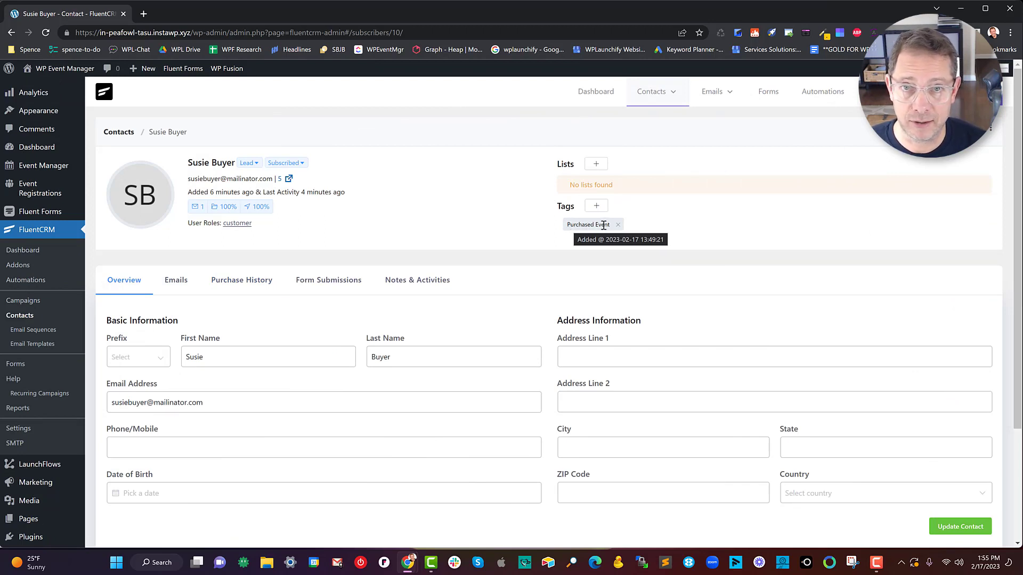
{"action": "left_click", "coordinate": [186, 292]}
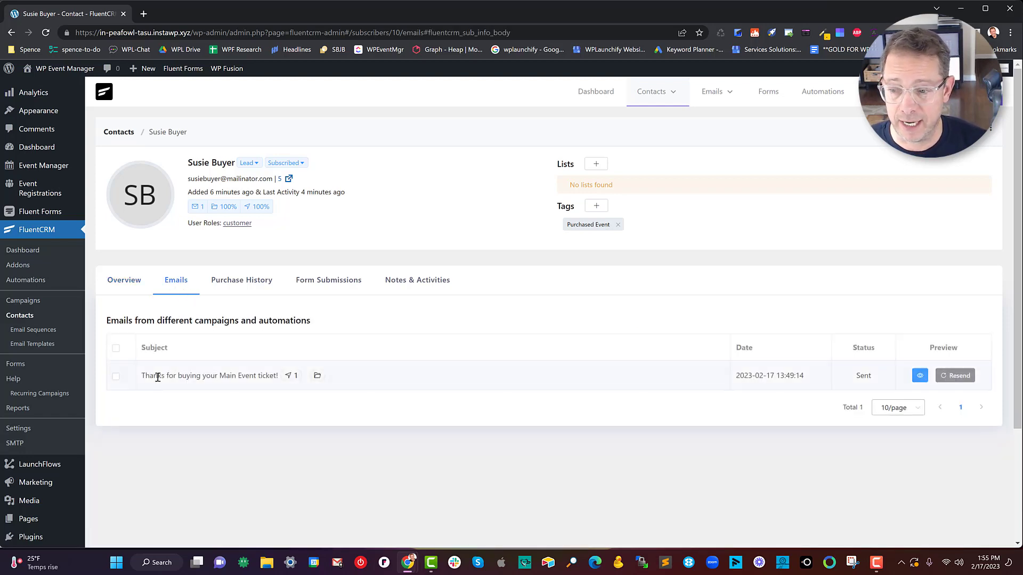
{"action": "left_click_drag", "start_coordinate": [151, 376], "coordinate": [211, 376]}
{"action": "left_click", "coordinate": [245, 285]}
{"action": "left_click_drag", "start_coordinate": [231, 372], "coordinate": [431, 373]}
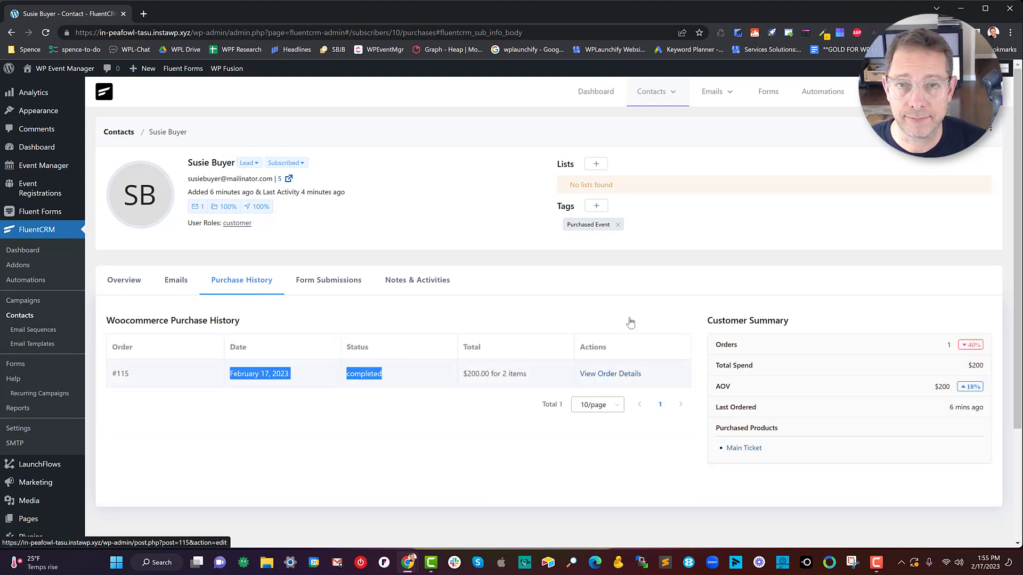
{"action": "left_click", "coordinate": [820, 95]}
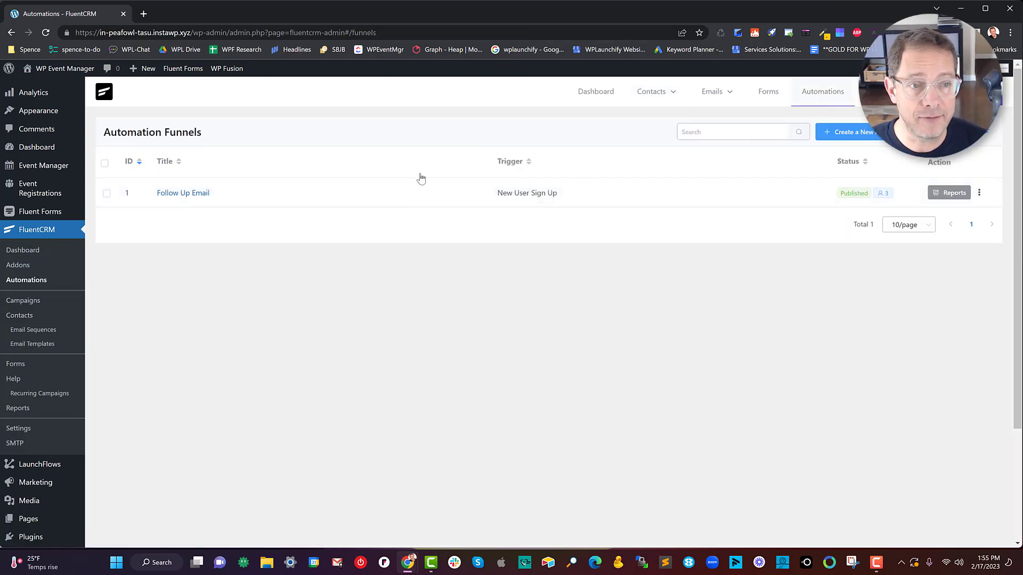
Step: Open the Follow Up Email funnel's Send Custom Email step and highlight the {{contact.first_name}} merge tag
{"action": "left_click", "coordinate": [178, 193]}
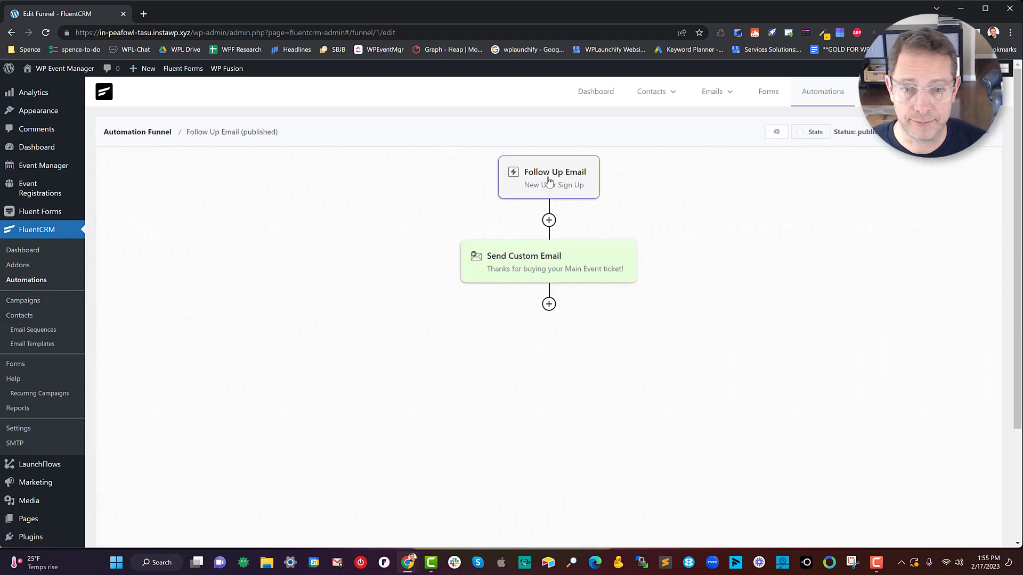
{"action": "left_click", "coordinate": [555, 259]}
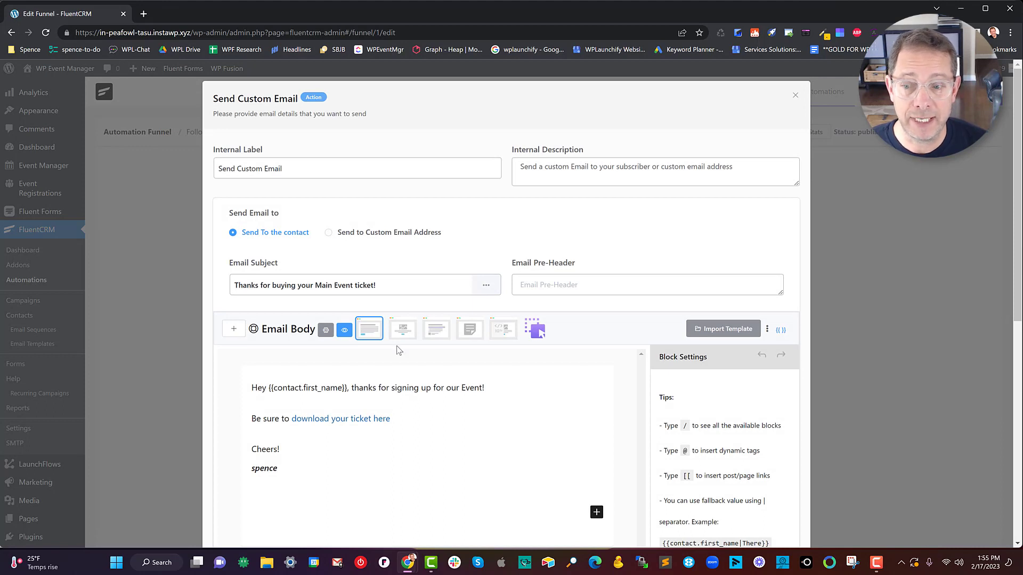
{"action": "left_click", "coordinate": [258, 390]}
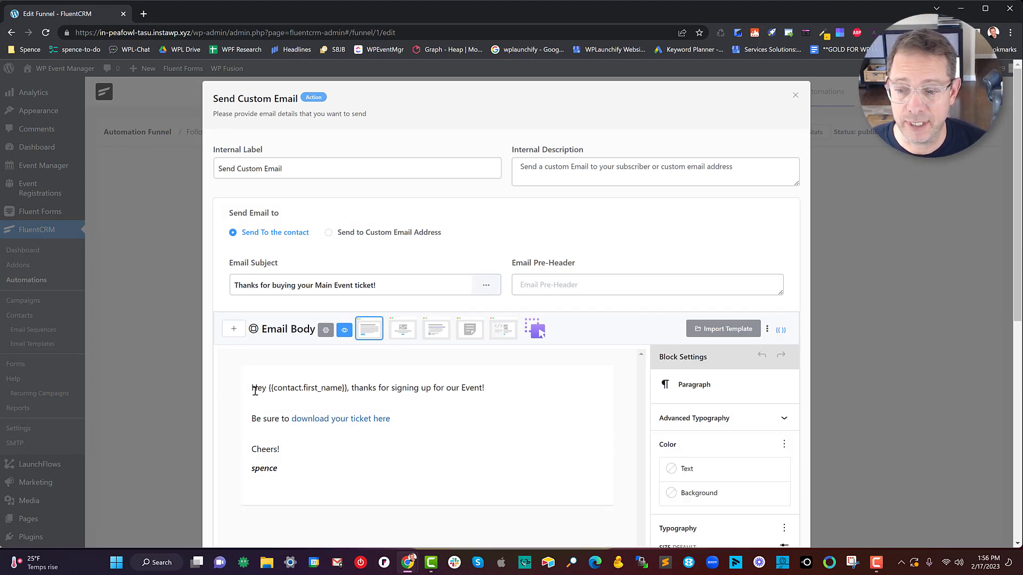
{"action": "left_click_drag", "start_coordinate": [268, 389], "coordinate": [350, 391]}
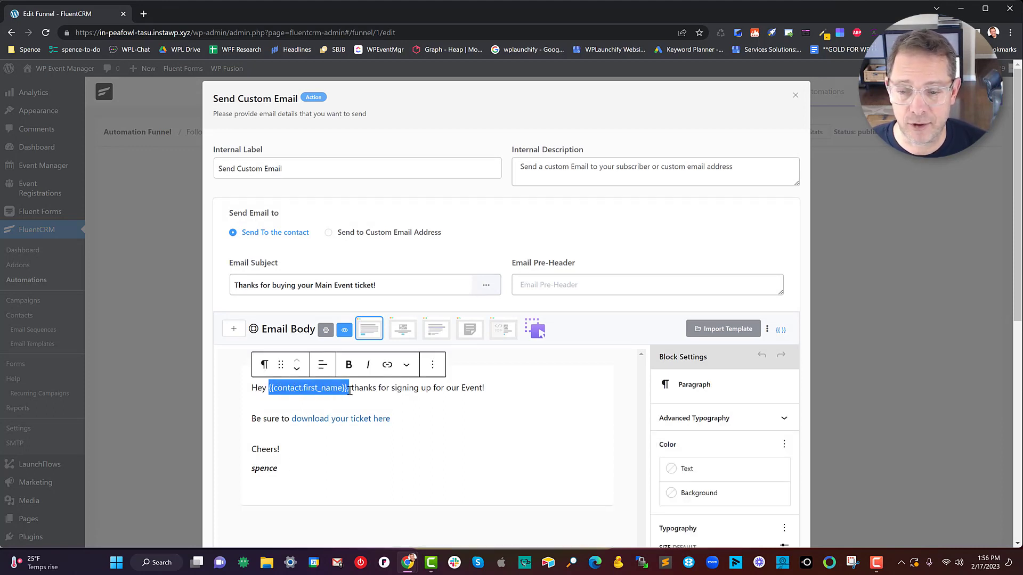